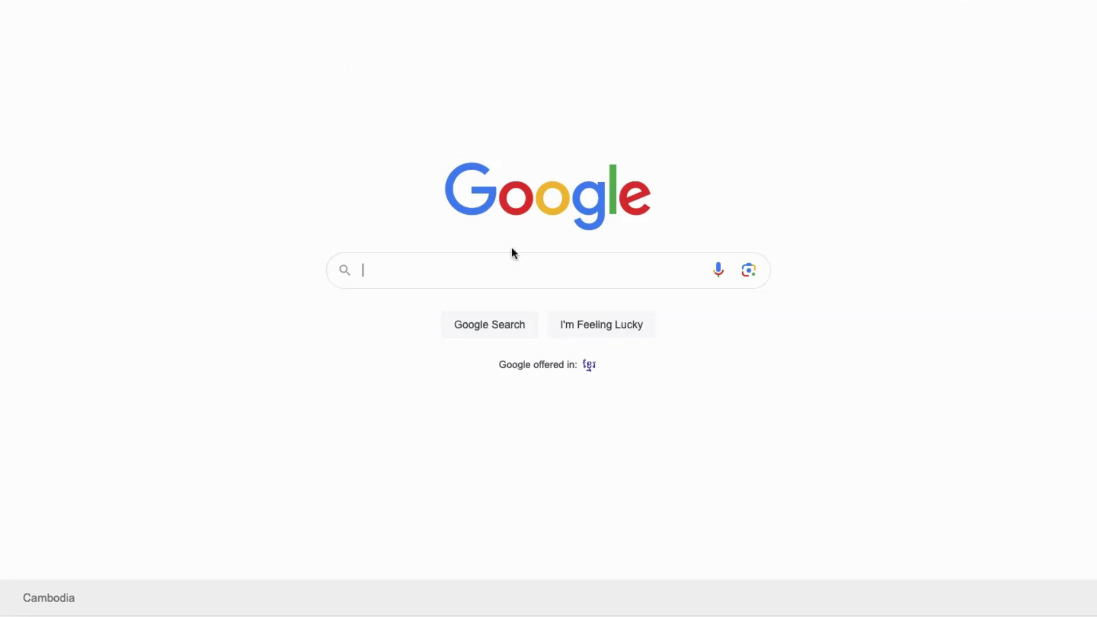
Step: Search Google for searchftps.net using the dropdown suggestion
click(422, 278)
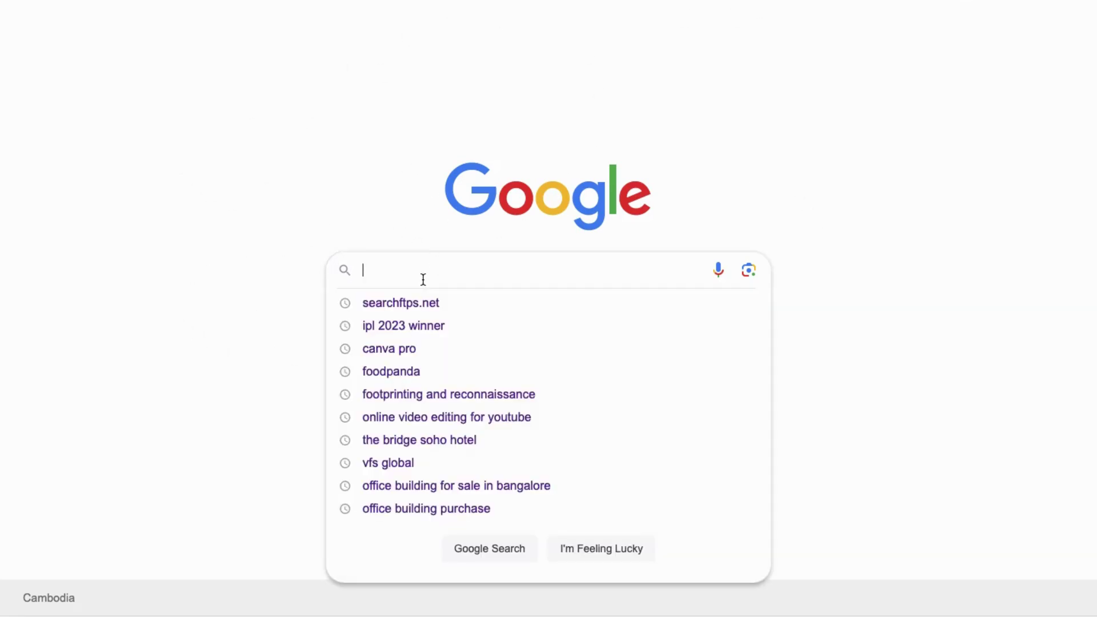
text(sea)
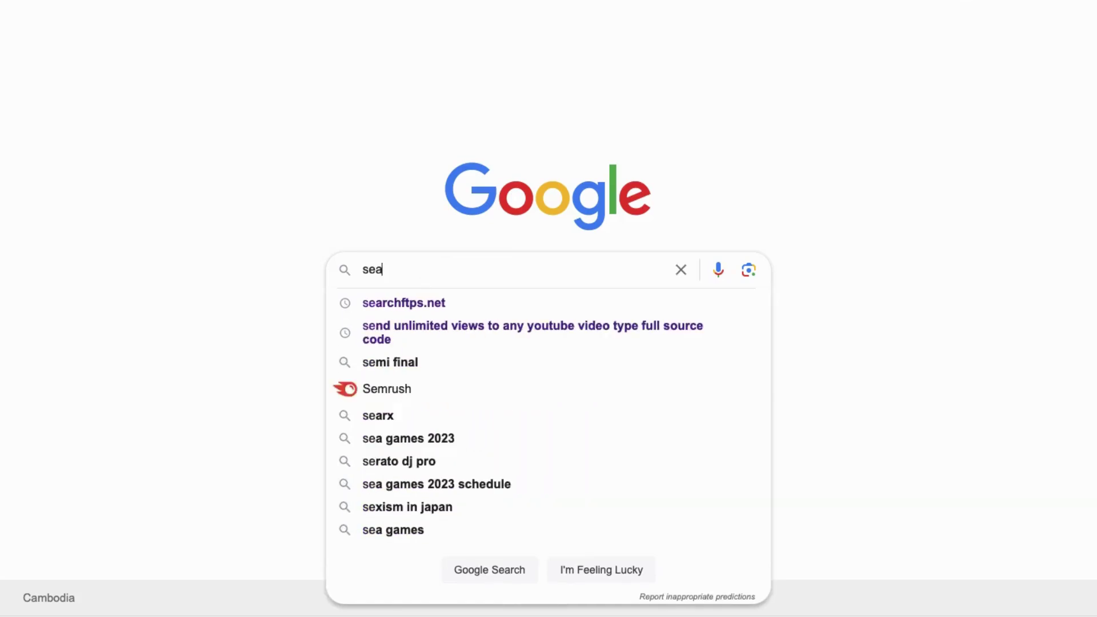
text(rc)
click(431, 303)
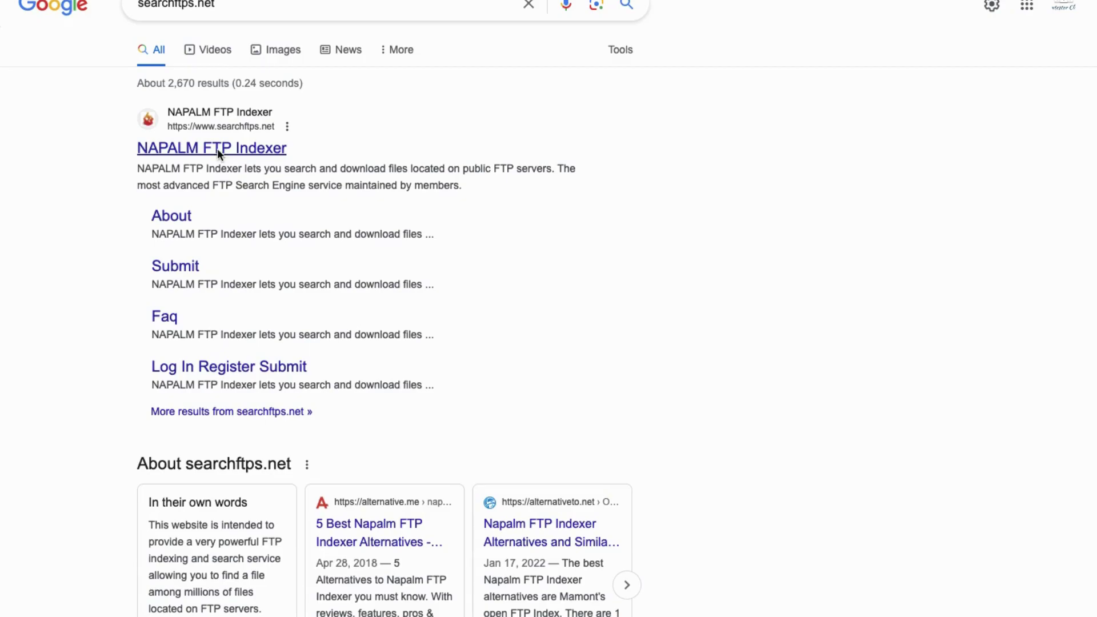
Step: Open the NAPALM FTP Indexer result and enter 'apple' in its search field
click(192, 150)
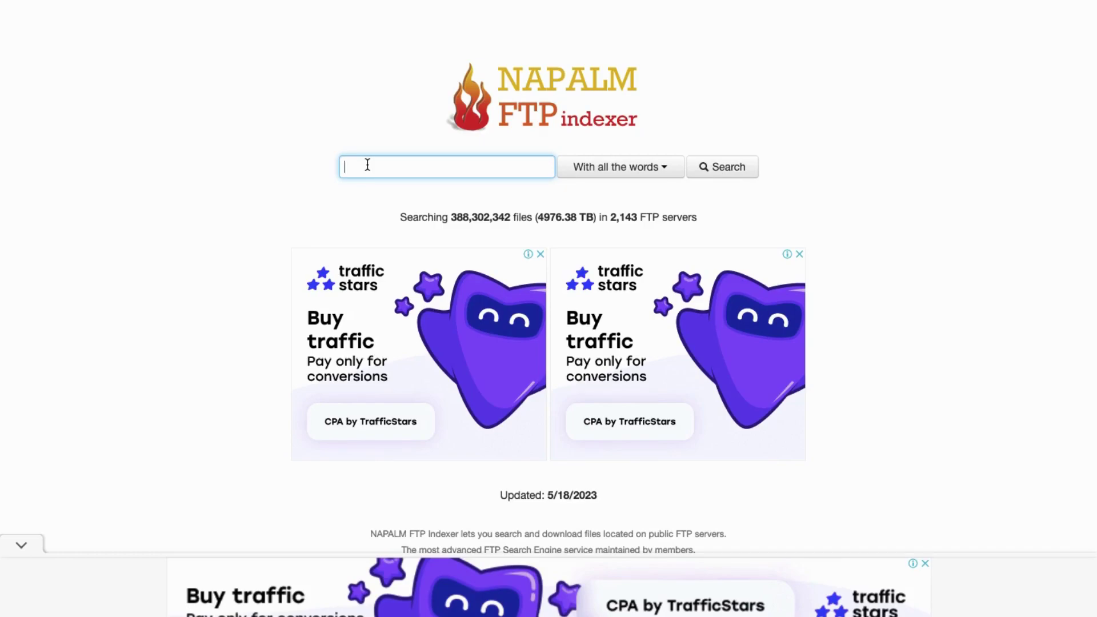
text(a)
key(BackSpace)
text(apple)
Step: Submit the 'apple' search to list about 10000 matching FTP files
click(742, 176)
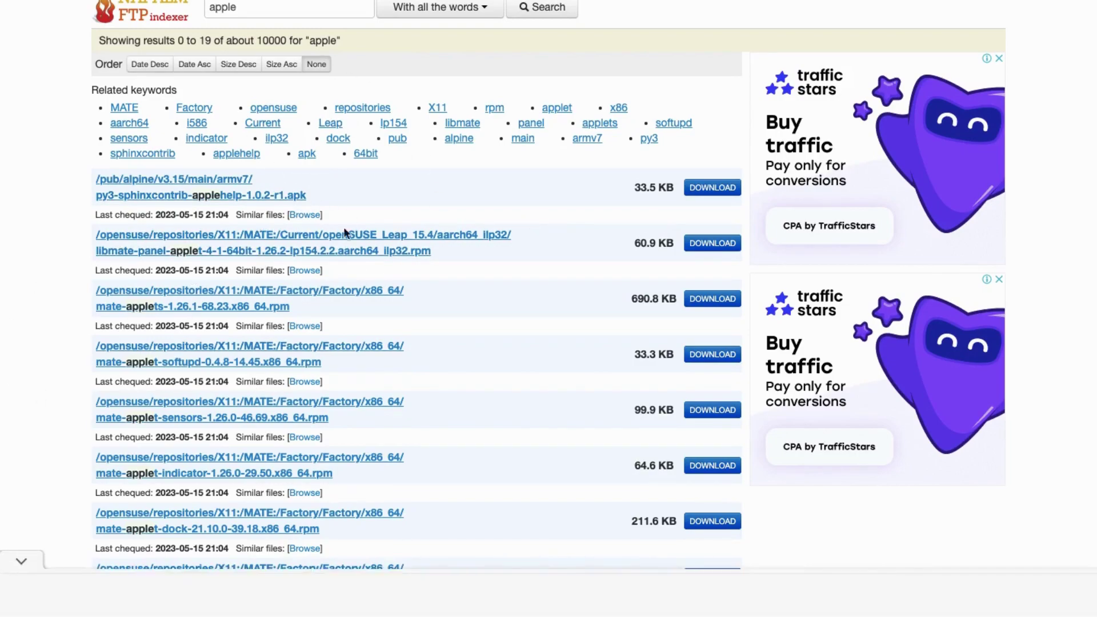
scroll(275, 314, down, 1)
scroll(275, 313, down, 1)
scroll(275, 317, down, 3)
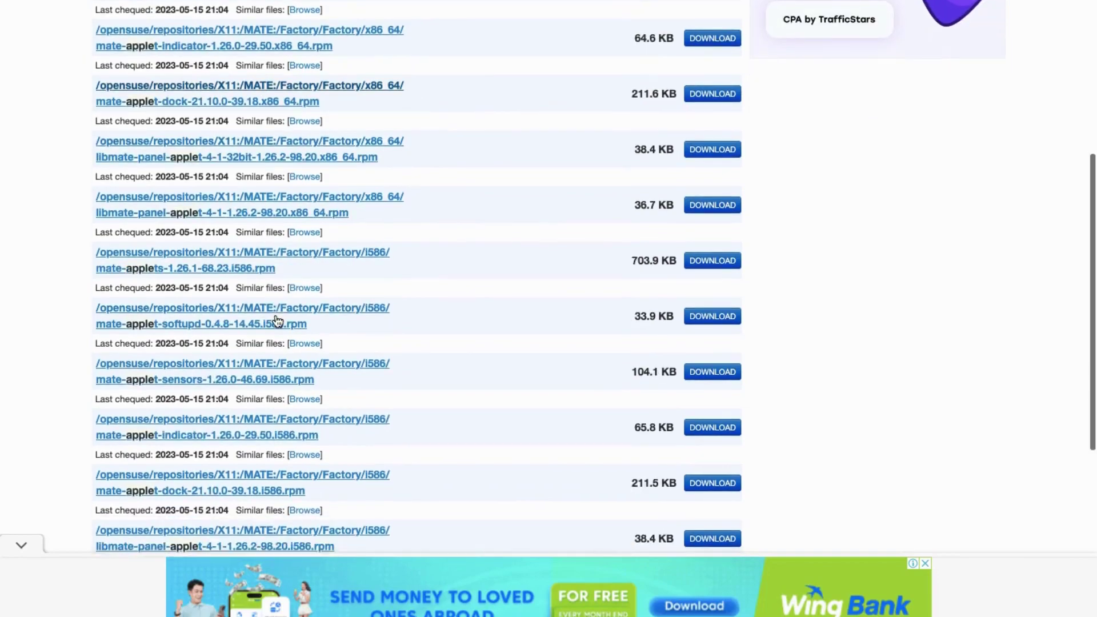
scroll(275, 317, down, 1)
scroll(275, 314, down, 4)
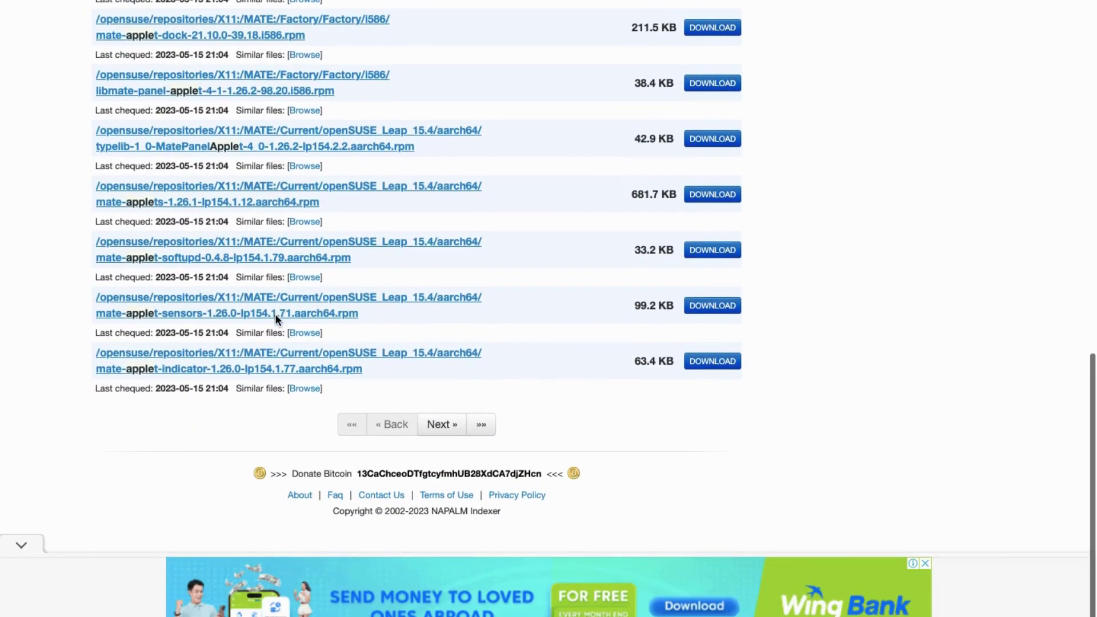
scroll(275, 315, up, 1)
scroll(275, 314, up, 5)
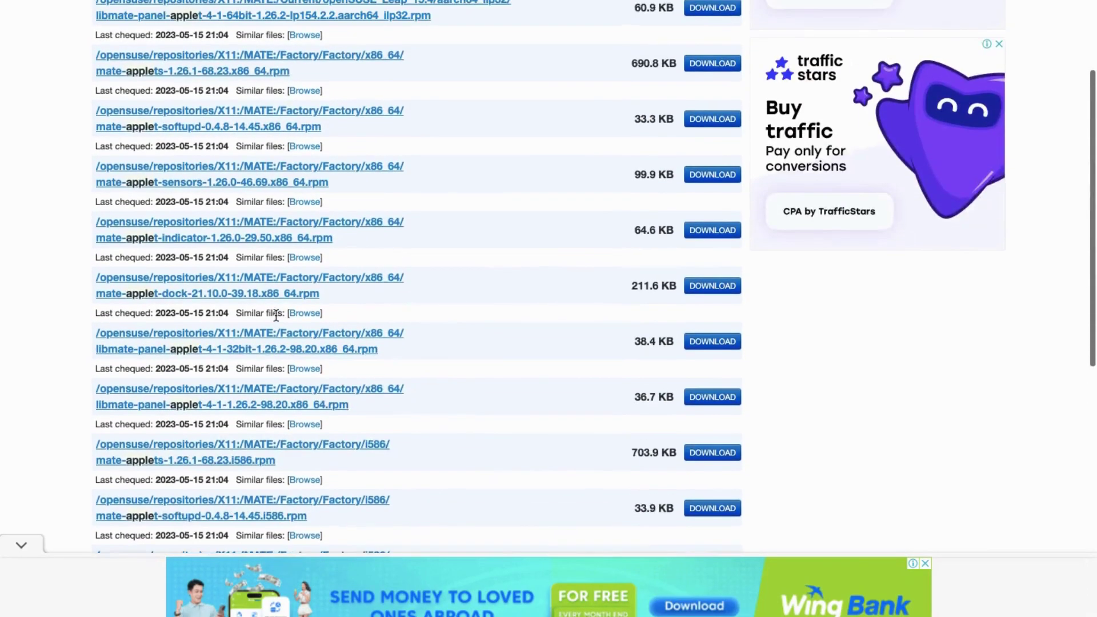
scroll(275, 314, up, 2)
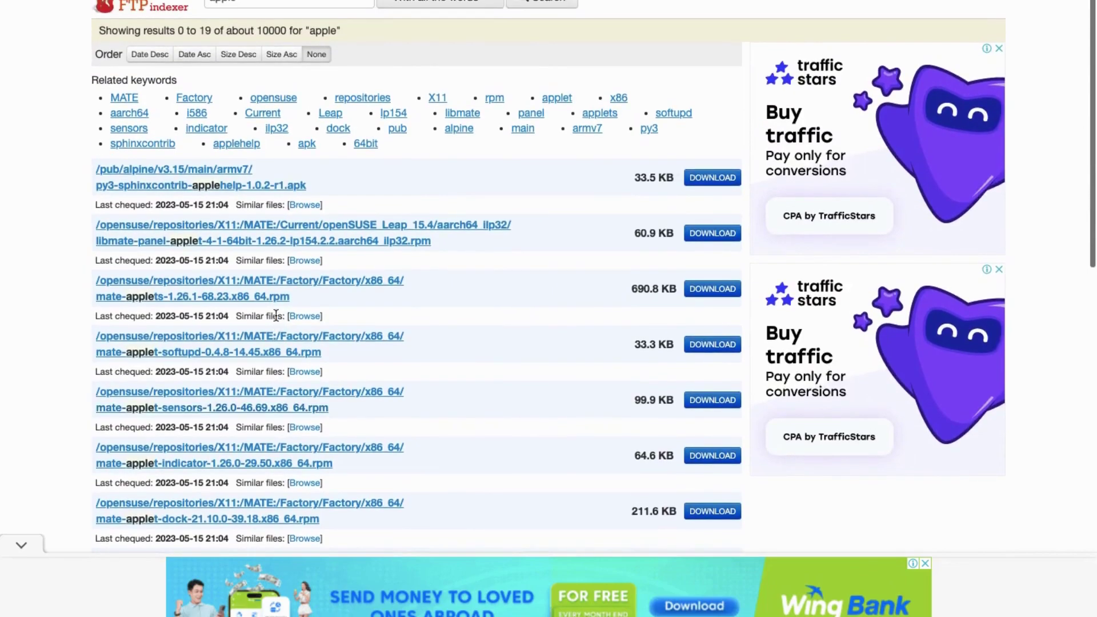
scroll(275, 315, up, 1)
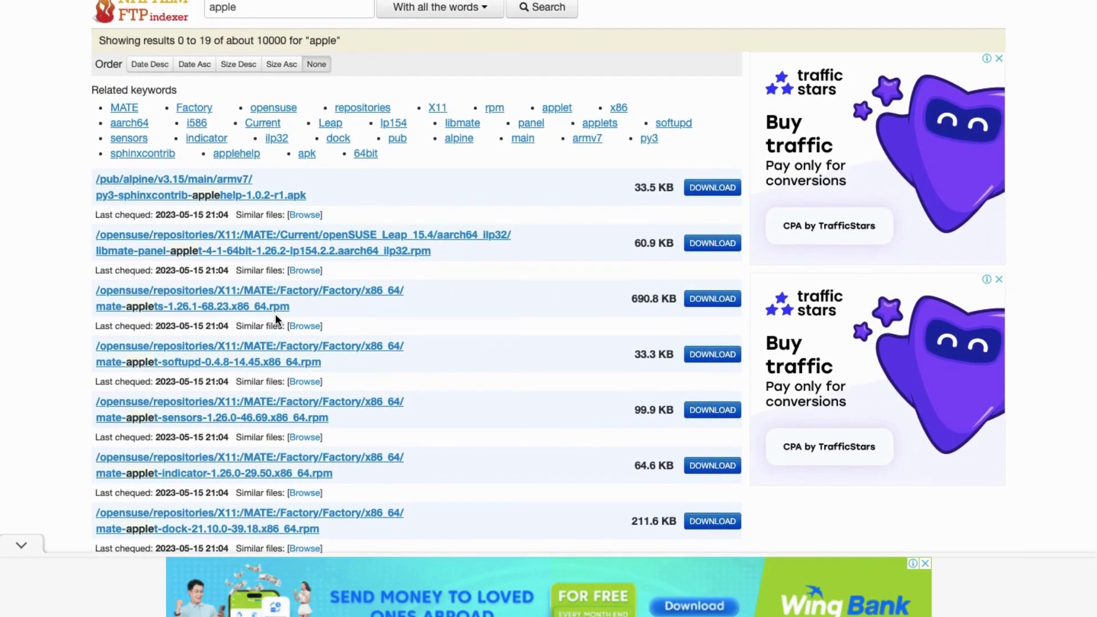